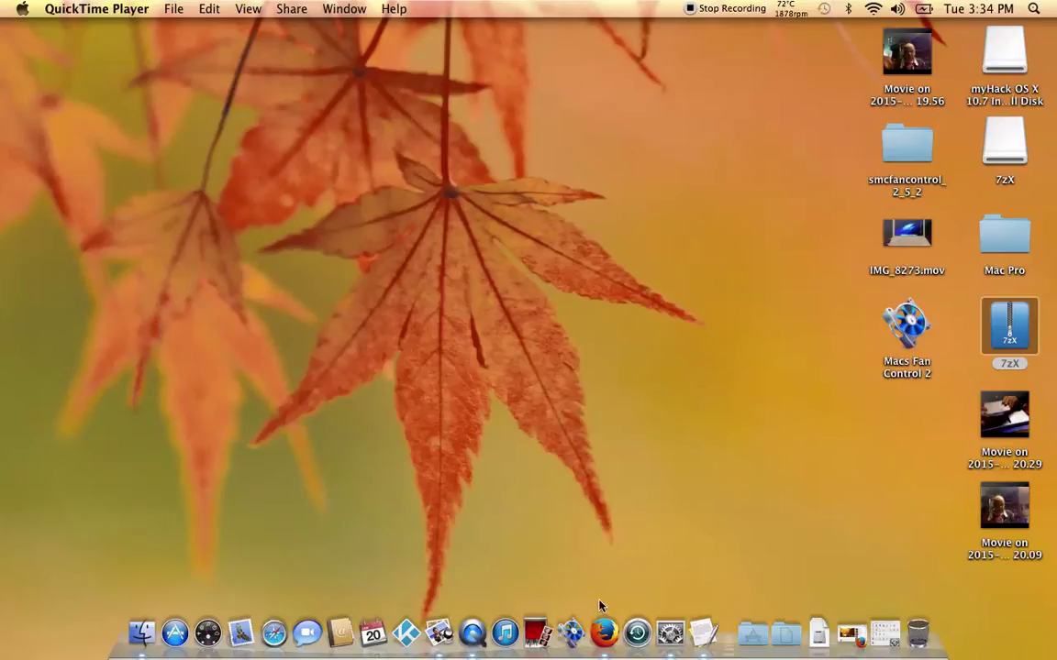
Review the MacBook's hardware report (2 GHz Intel Core Duo, 1 GB memory), then close it and System Preferences
{"action": "left_click", "coordinate": [671, 633]}
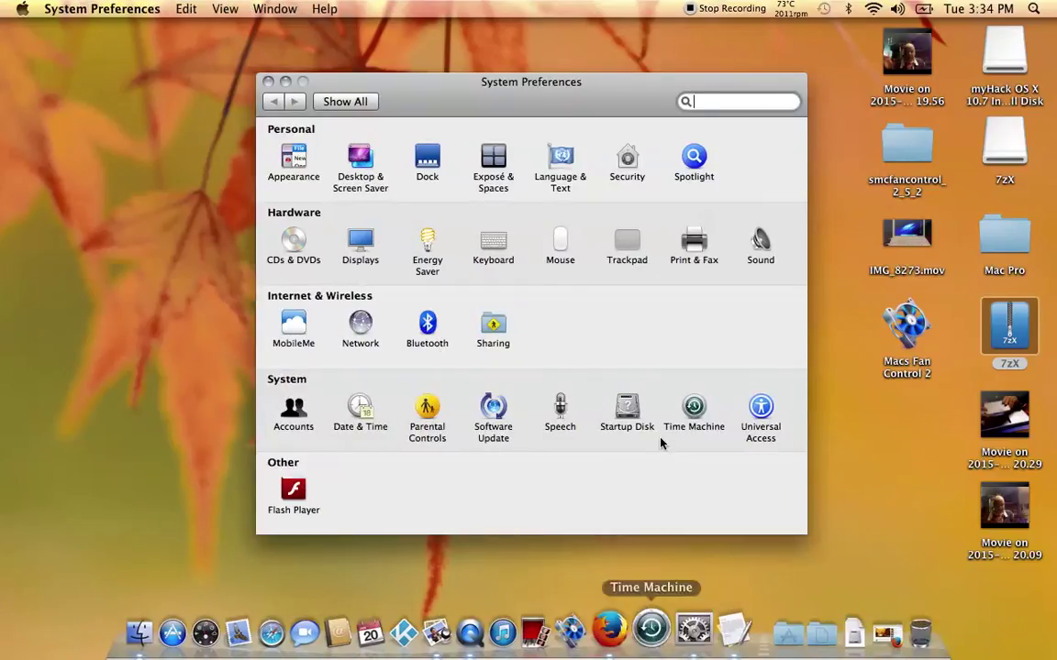
{"action": "left_click", "coordinate": [23, 9]}
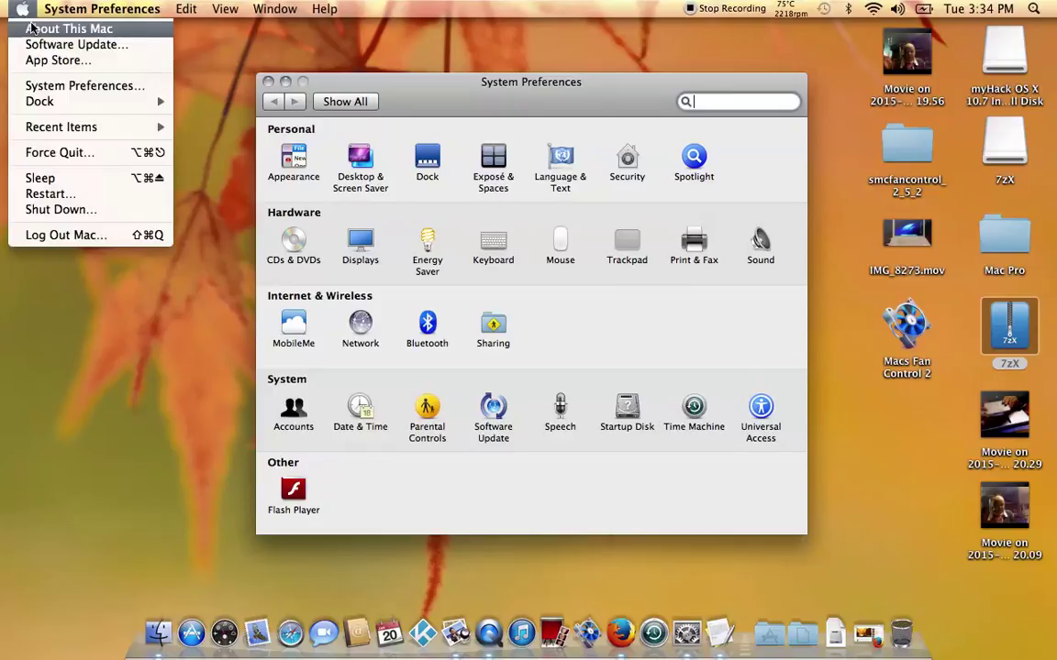
{"action": "left_click", "coordinate": [30, 28]}
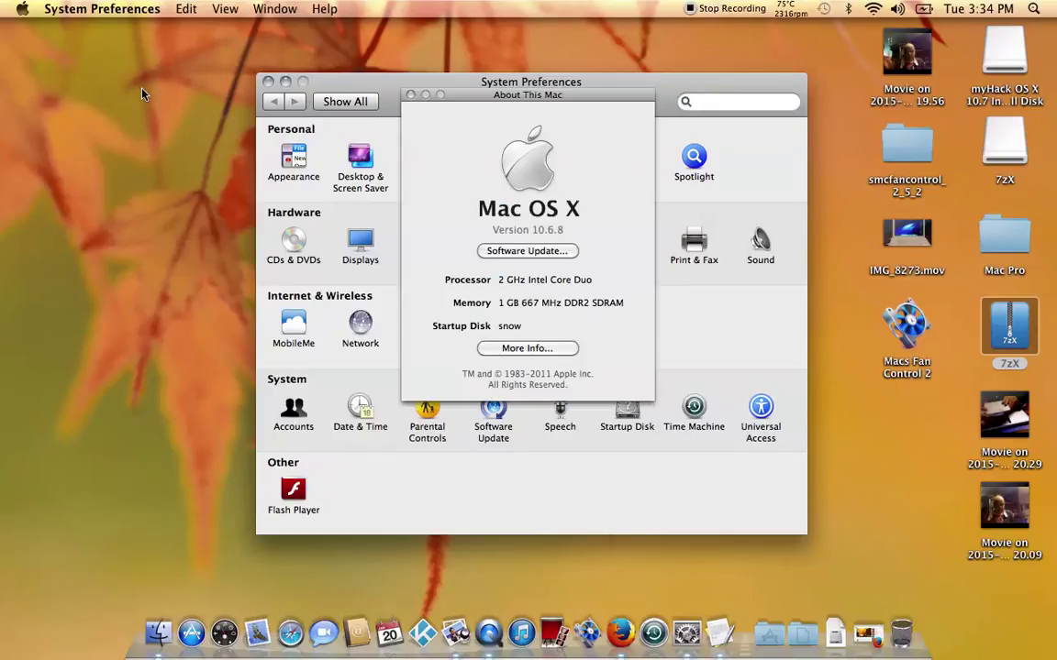
{"action": "left_click", "coordinate": [535, 348]}
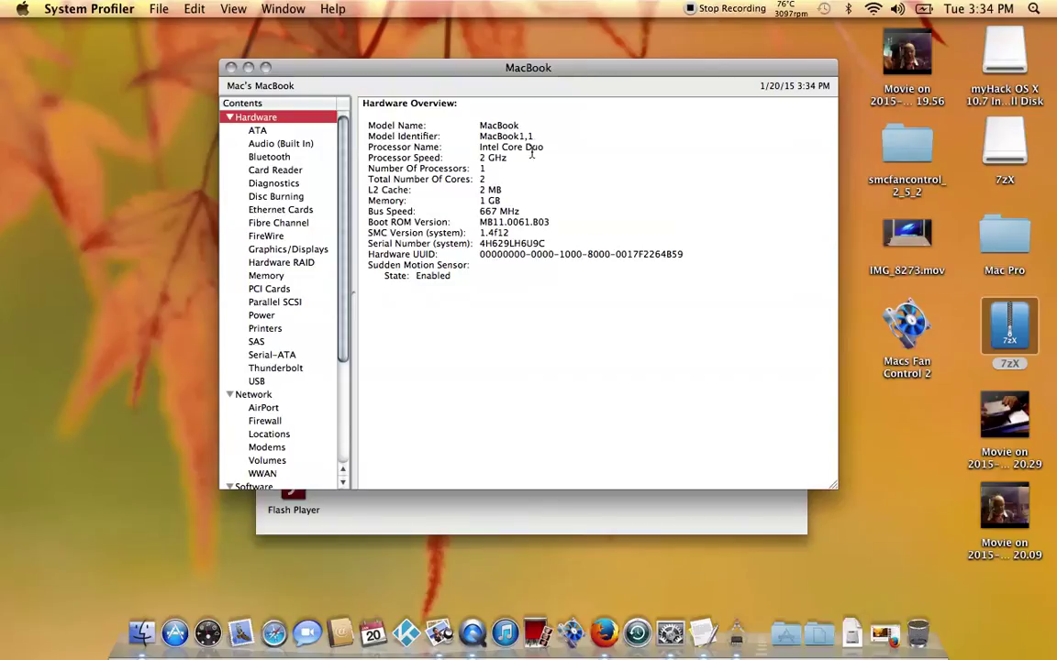
{"action": "left_click", "coordinate": [231, 68]}
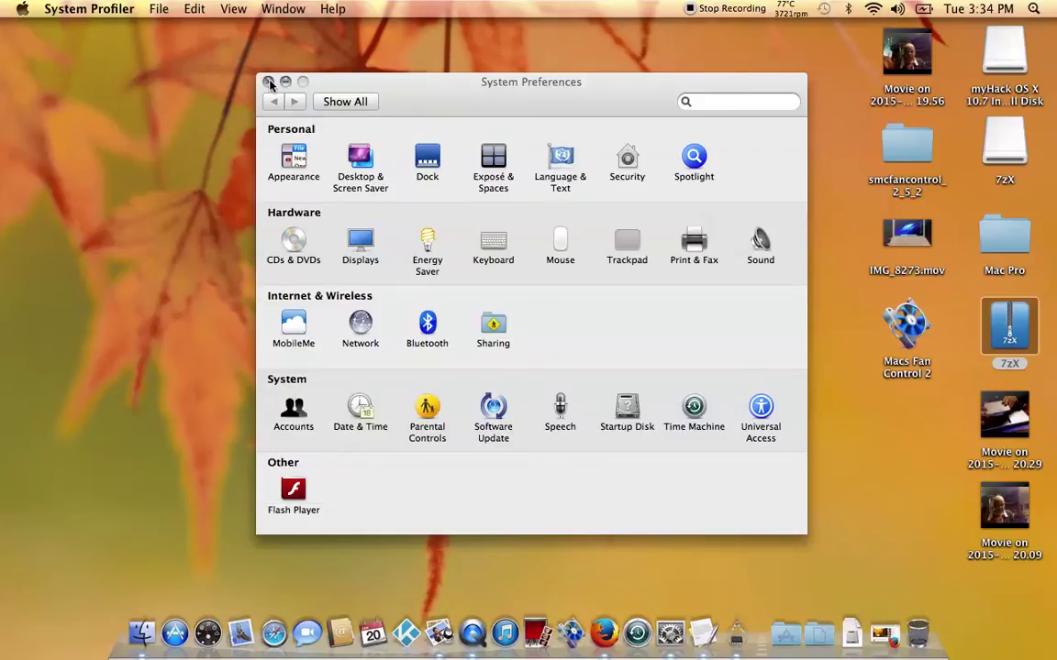
{"action": "left_click", "coordinate": [268, 82]}
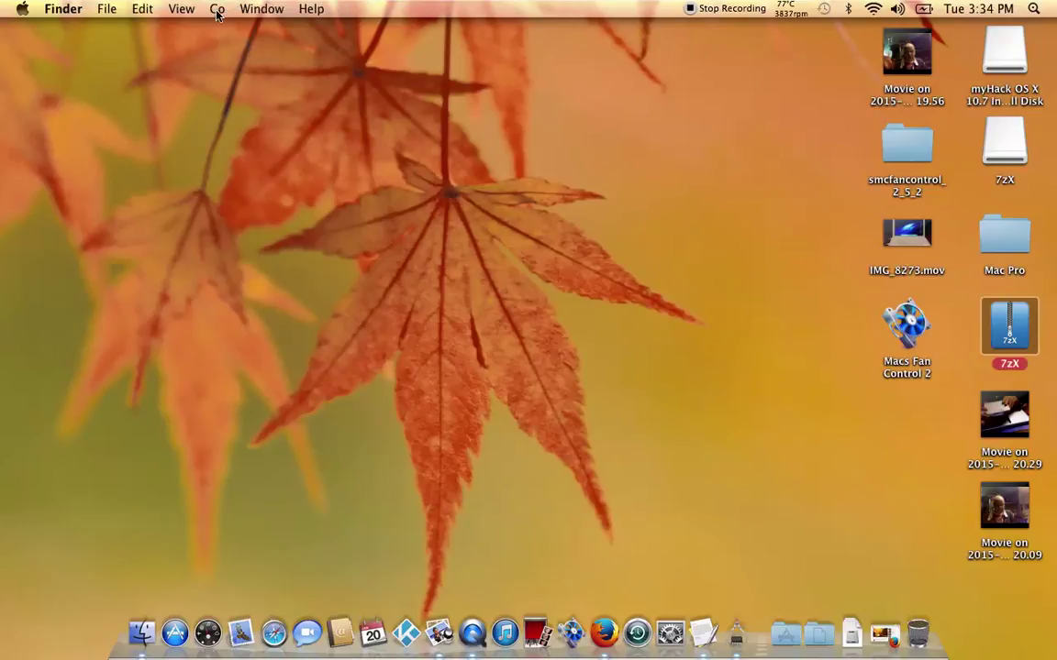
Go to Finder's Utilities folder and launch Disk Utility
{"action": "left_click", "coordinate": [217, 10]}
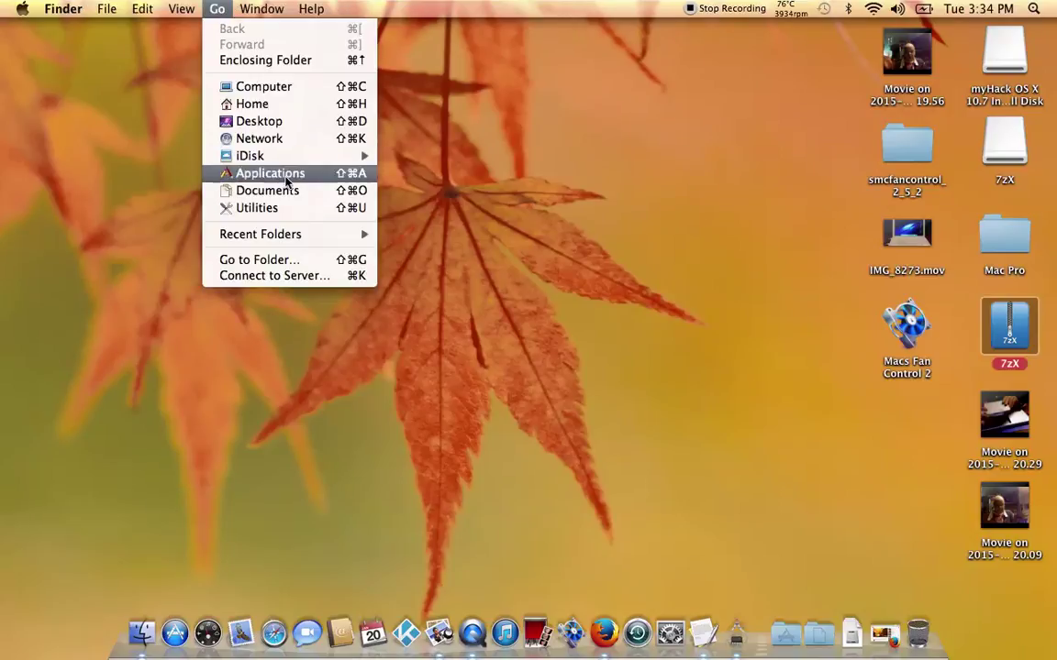
{"action": "left_click", "coordinate": [287, 207]}
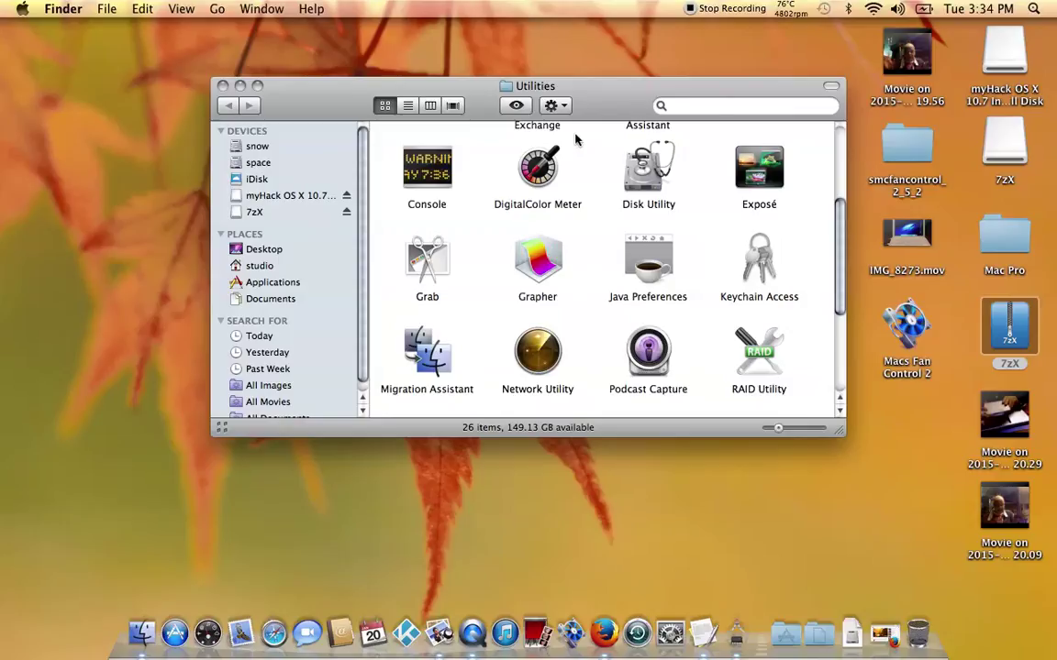
{"action": "double_click", "coordinate": [655, 185]}
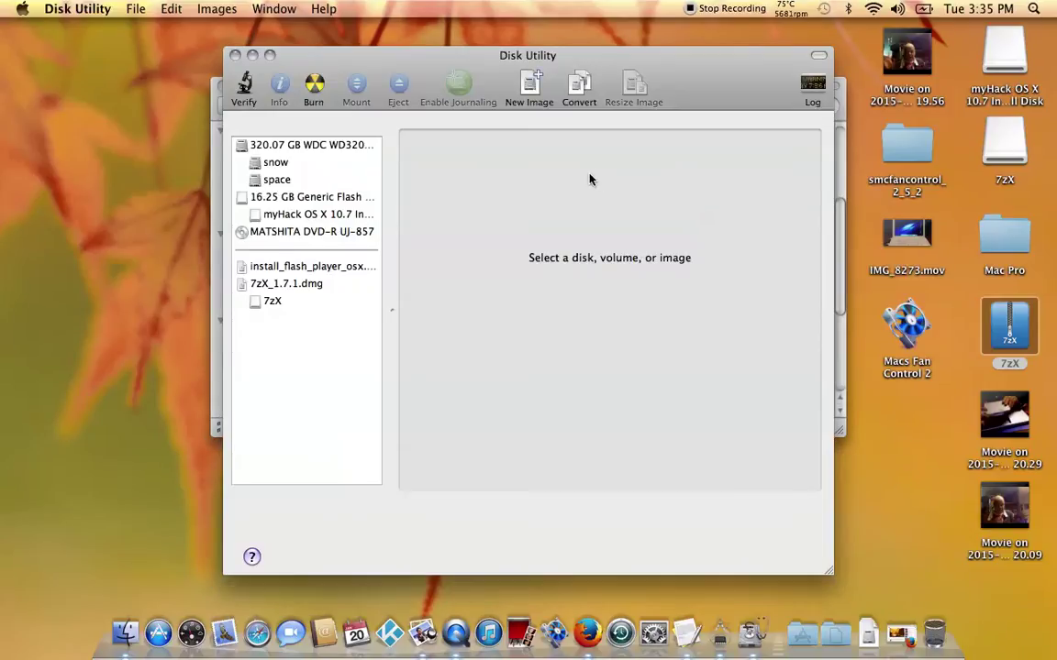
Check the 159.56 GB 'space' volume's details, then show Finder's Computer window of drives
{"action": "left_click", "coordinate": [277, 184]}
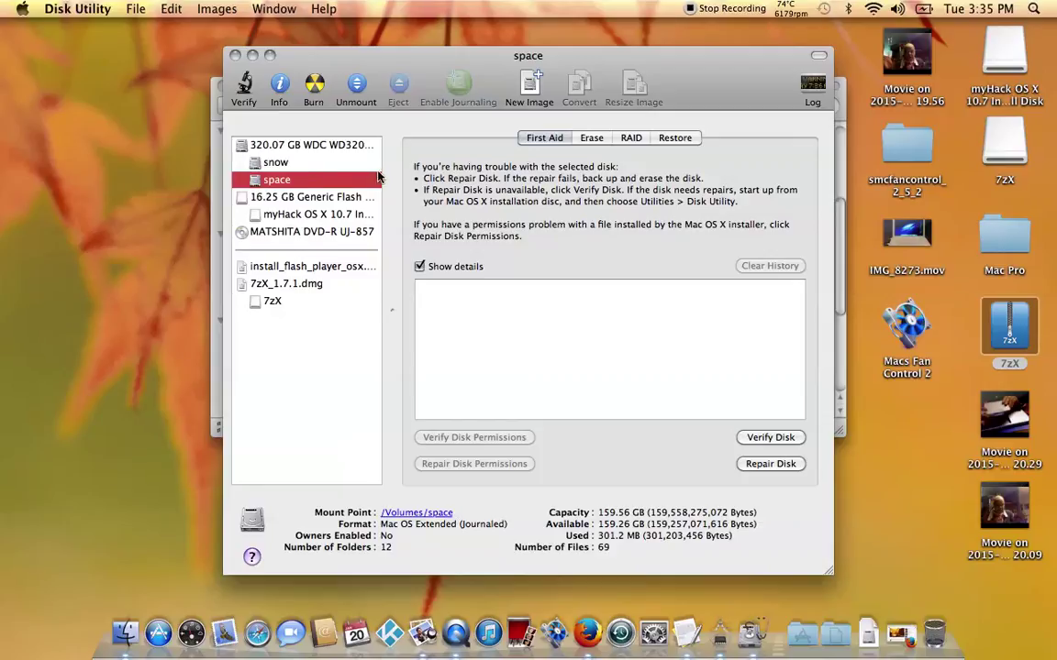
{"action": "left_click", "coordinate": [161, 29]}
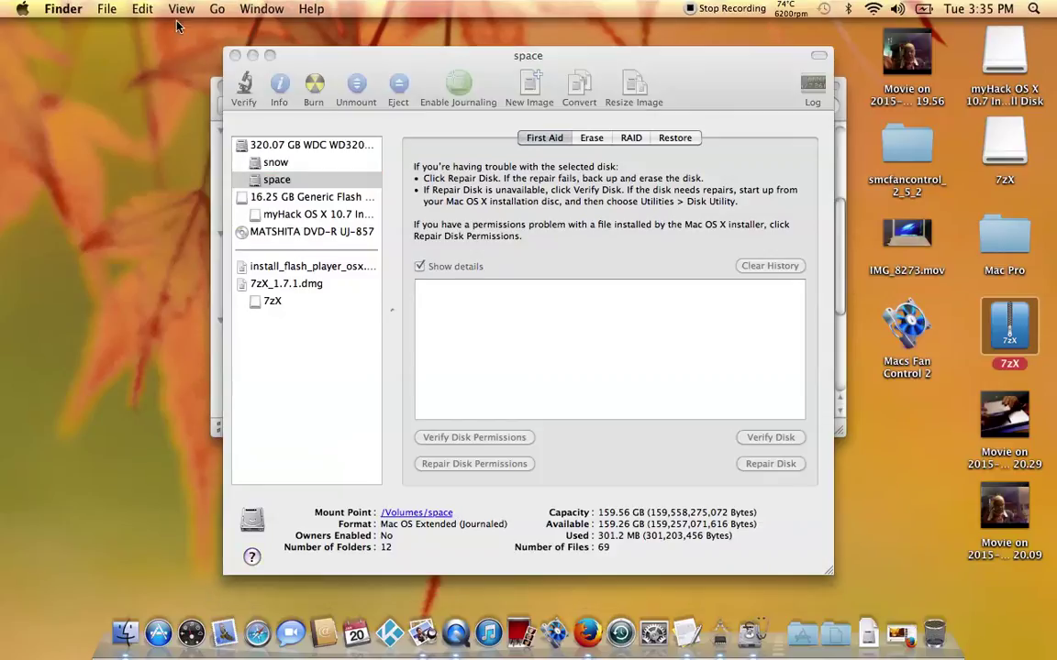
{"action": "left_click", "coordinate": [217, 9]}
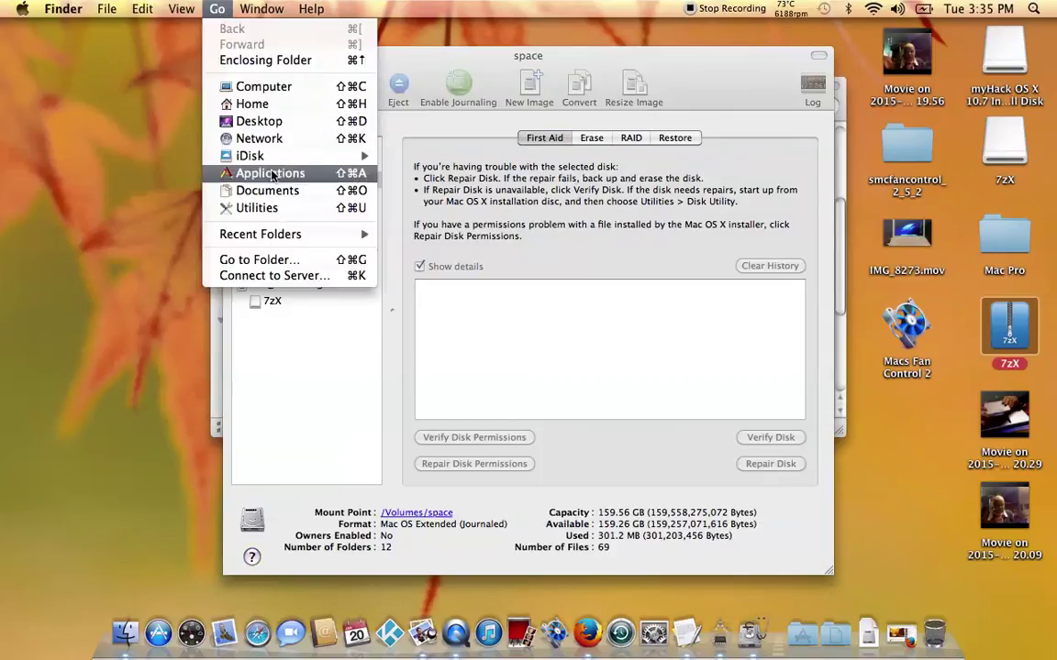
{"action": "left_click", "coordinate": [253, 89]}
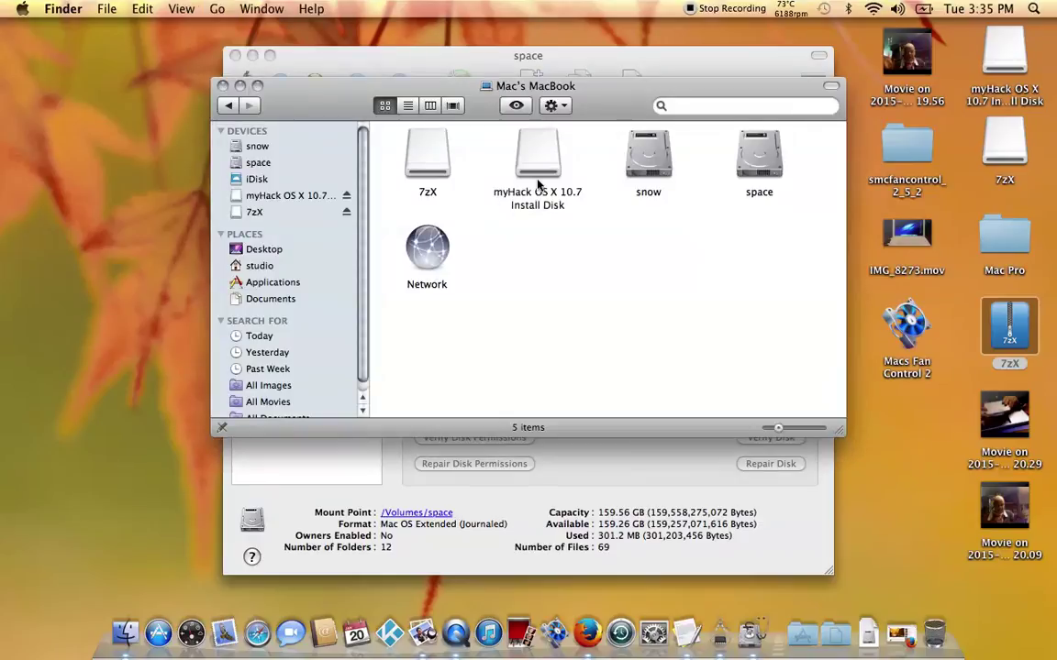
Confirm the 'space' drive is empty with 159.26 GB free, then return to Disk Utility
{"action": "left_click", "coordinate": [771, 156]}
{"action": "double_click", "coordinate": [771, 156]}
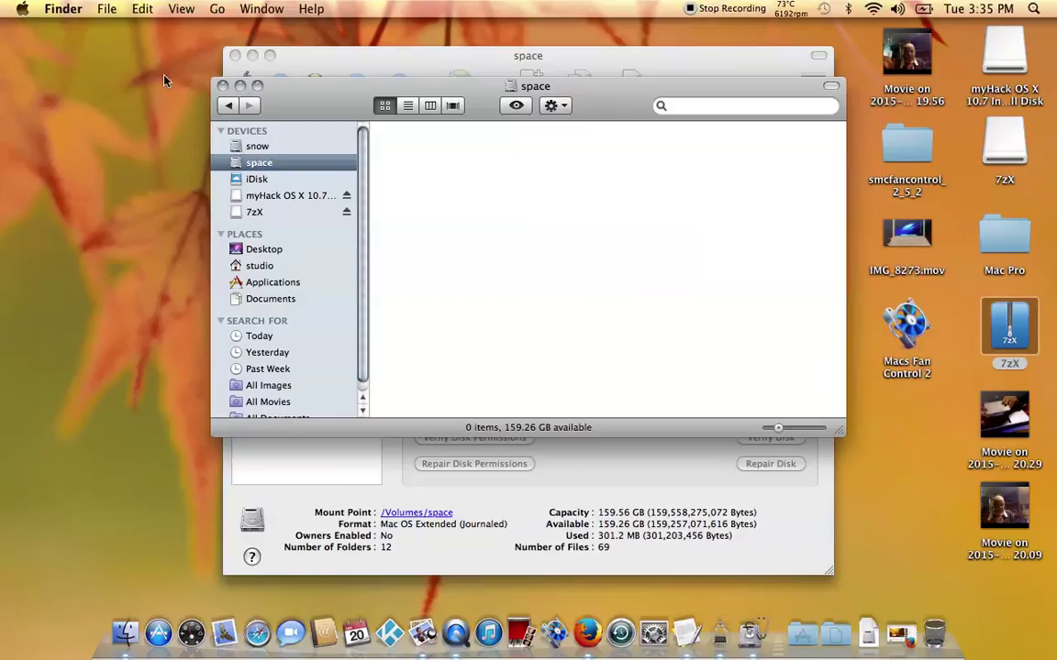
{"action": "left_click", "coordinate": [222, 86]}
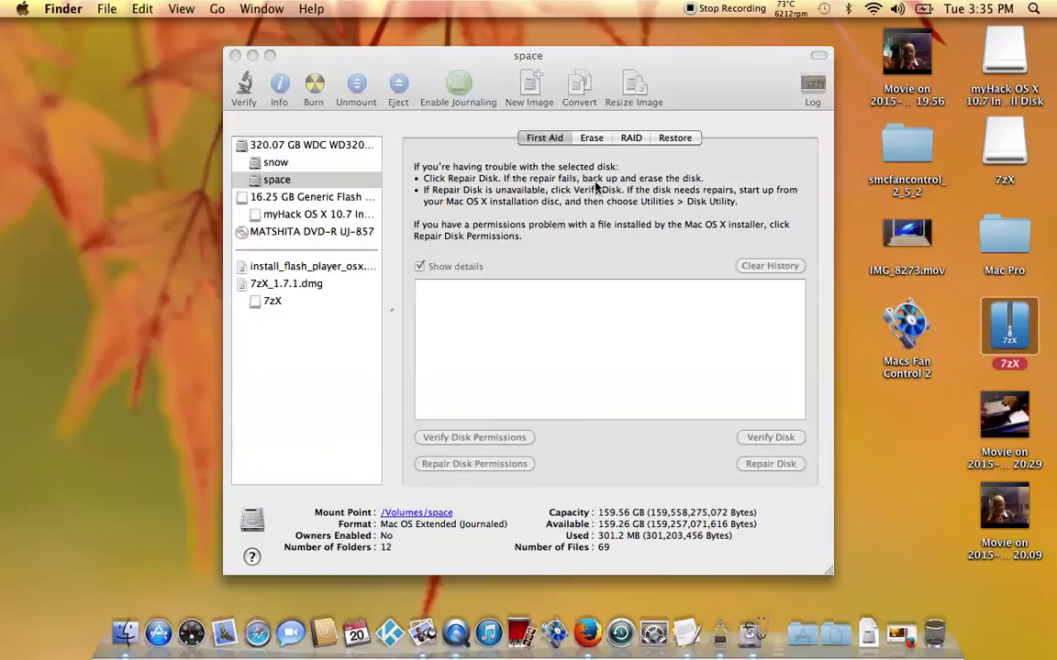
{"action": "left_click", "coordinate": [328, 153]}
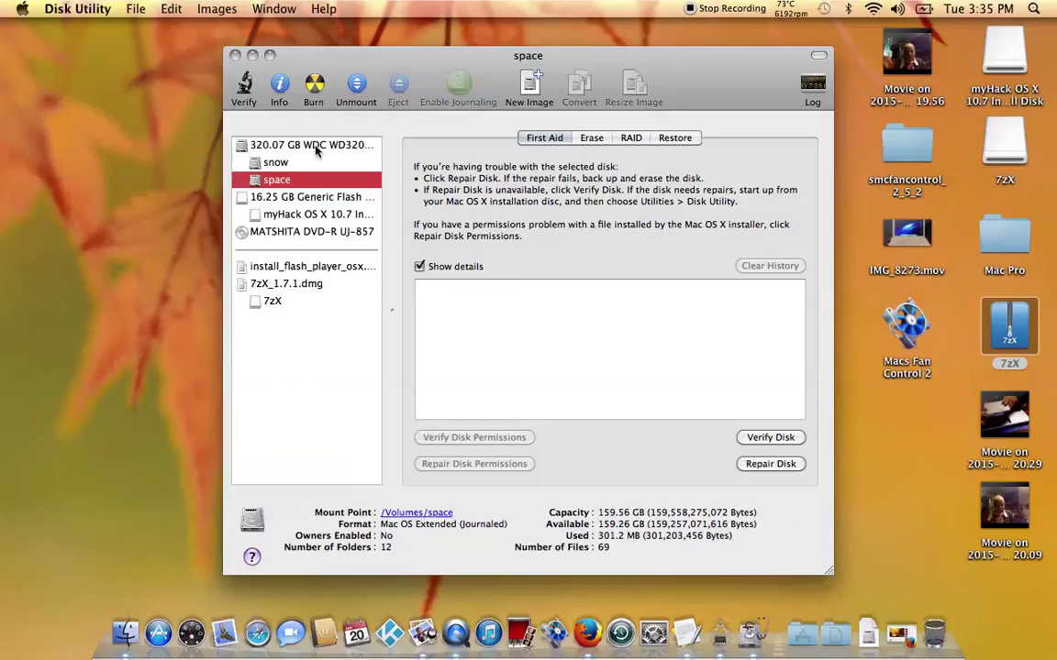
On the 320.07 GB internal disk, add a 'space 2' partition split from 'space' and apply
{"action": "left_click", "coordinate": [314, 147]}
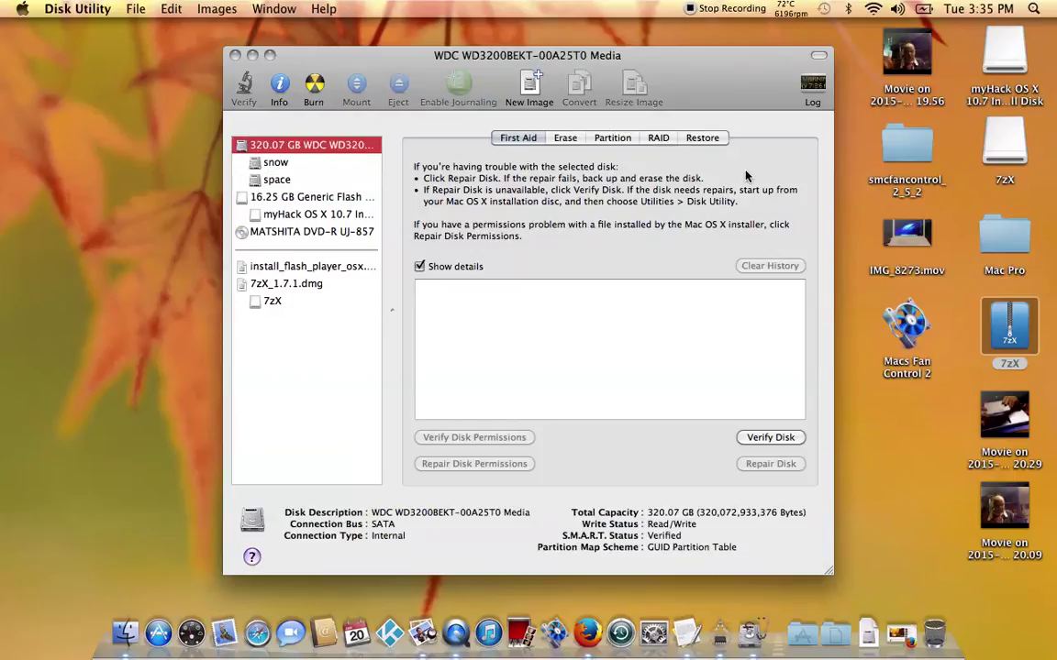
{"action": "left_click", "coordinate": [598, 139]}
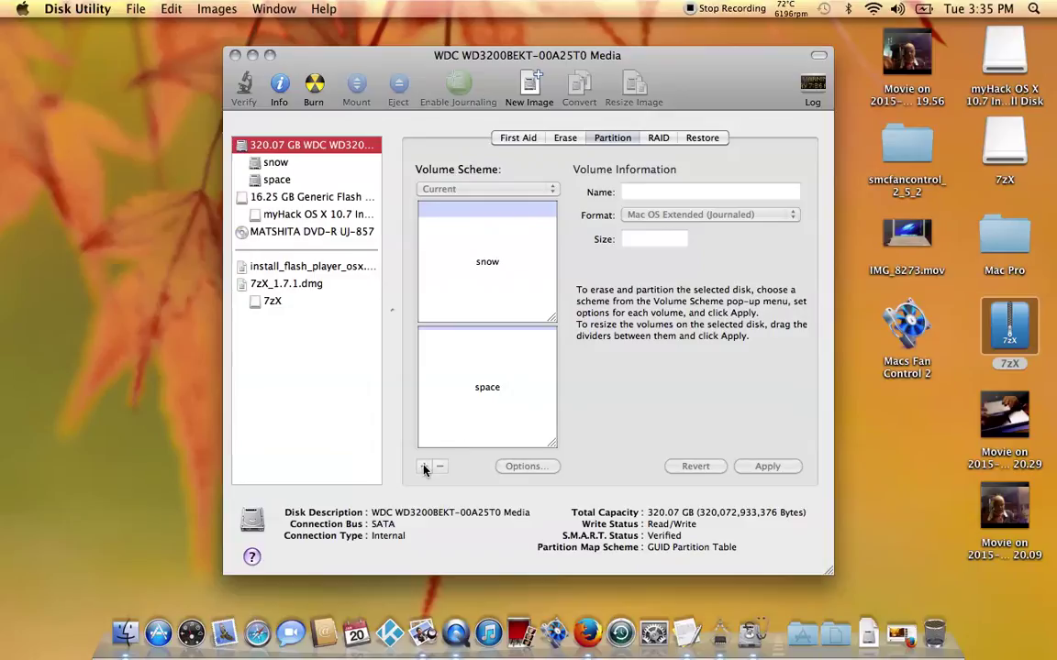
{"action": "left_click", "coordinate": [469, 409]}
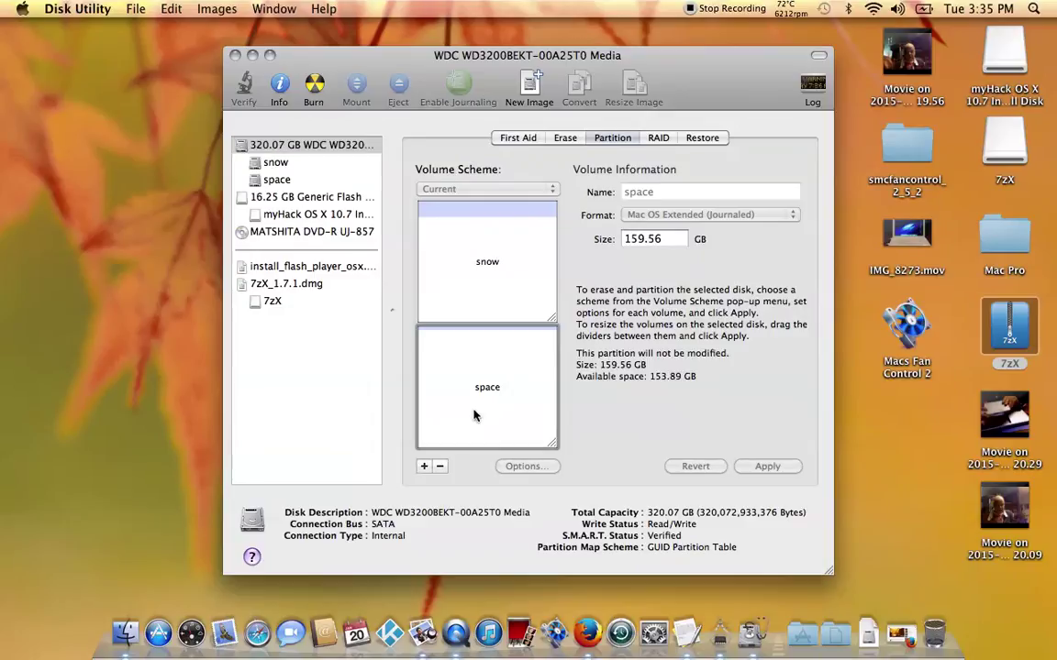
{"action": "left_click", "coordinate": [425, 467]}
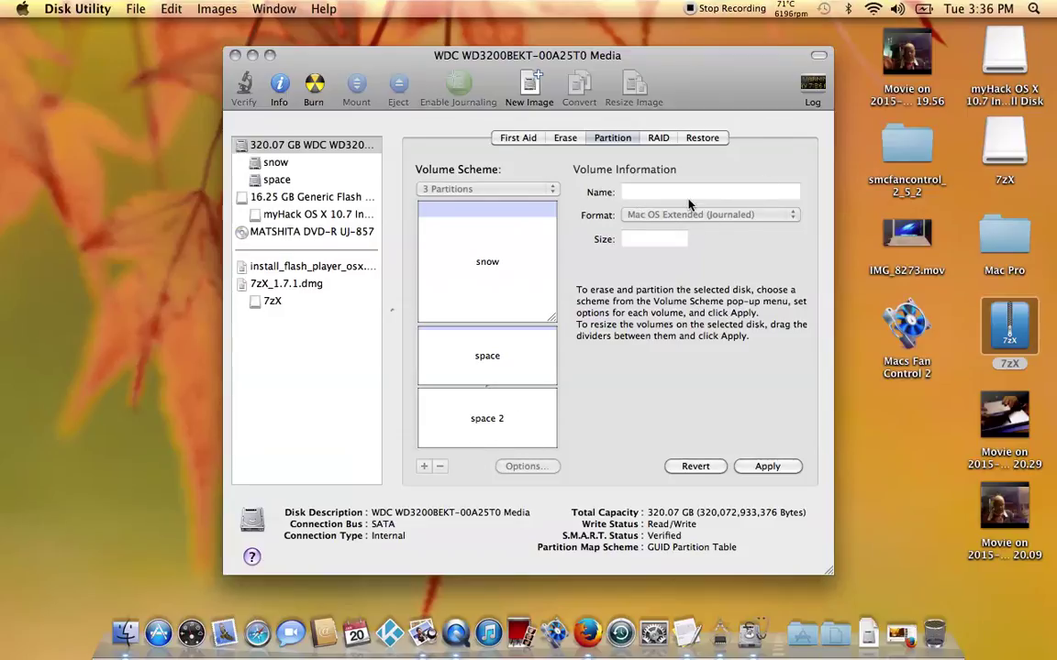
{"action": "left_click", "coordinate": [769, 466]}
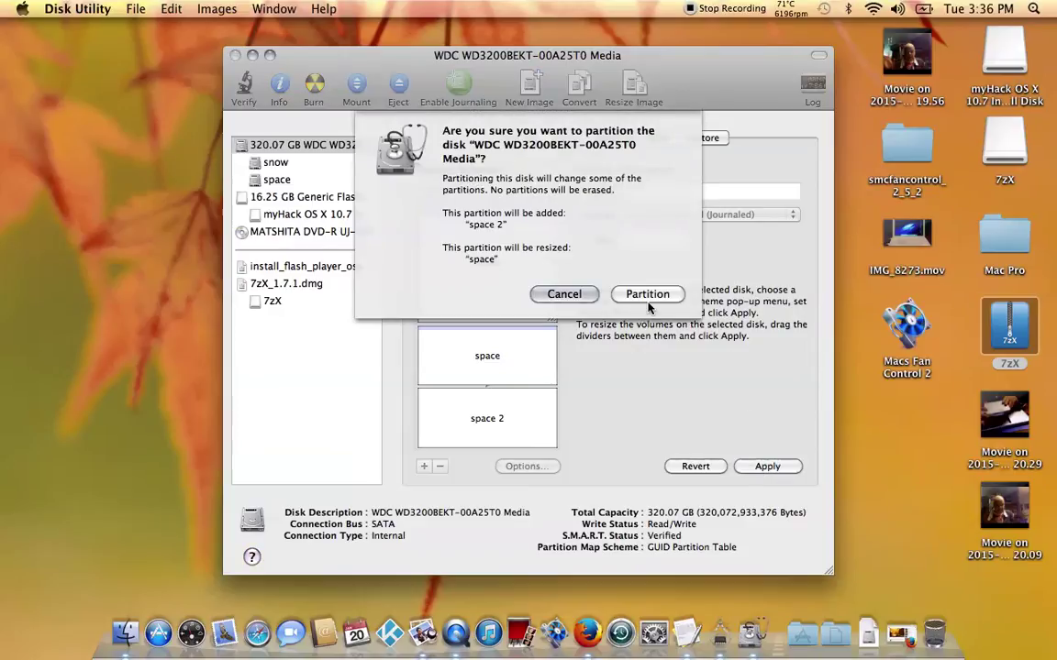
Confirm the partitioning, then inspect the new 79.64 GB 'space 2' volume
{"action": "left_click", "coordinate": [647, 295]}
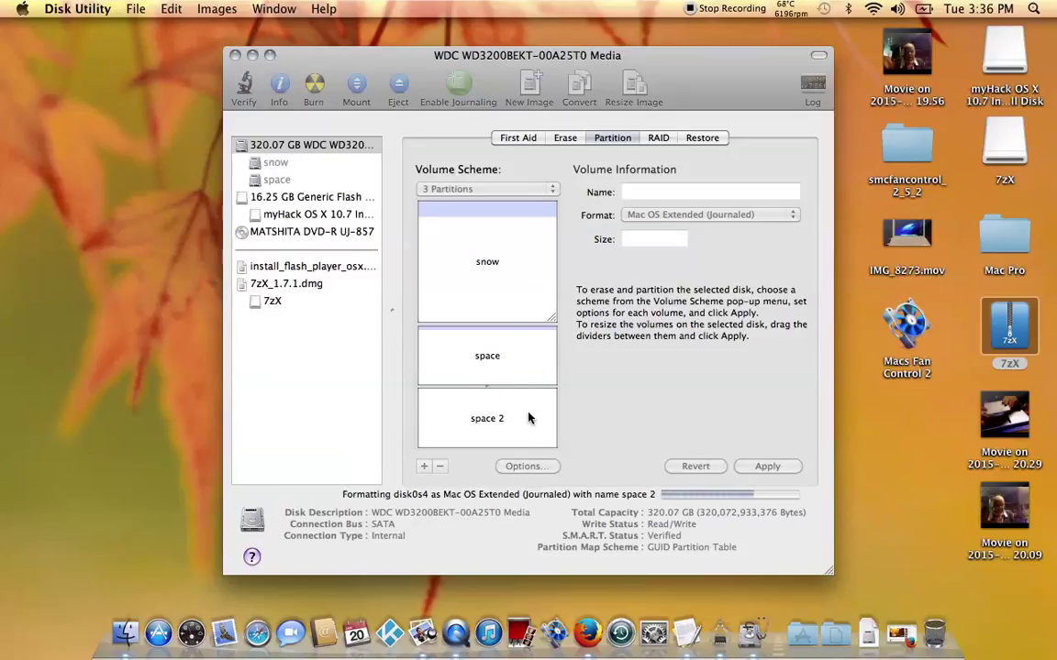
{"action": "mouse_move", "coordinate": [487, 418]}
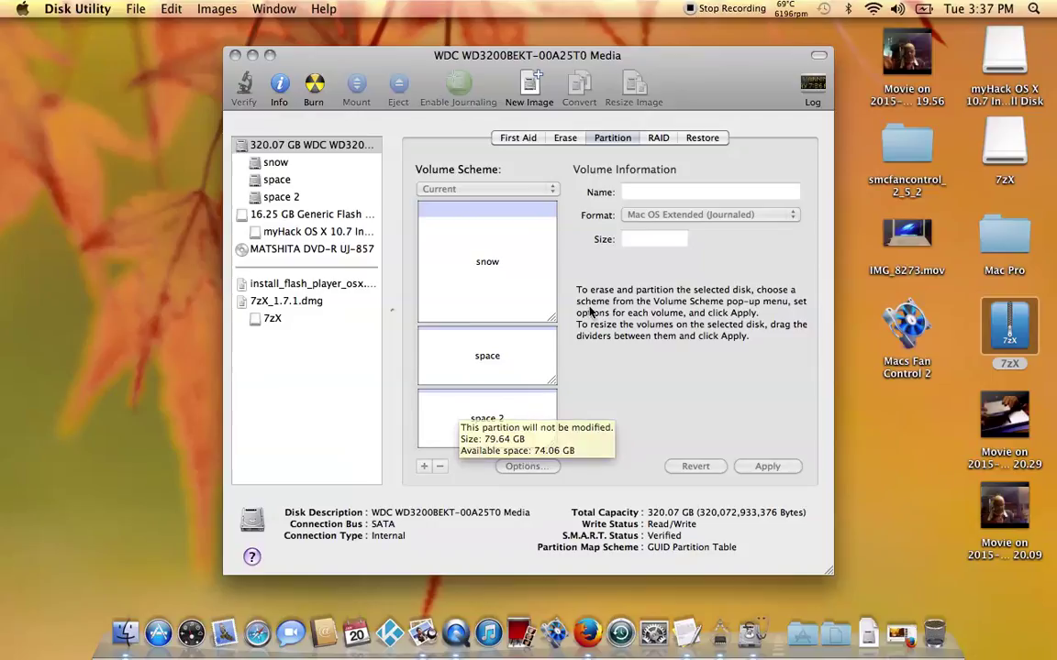
{"action": "left_click", "coordinate": [275, 198]}
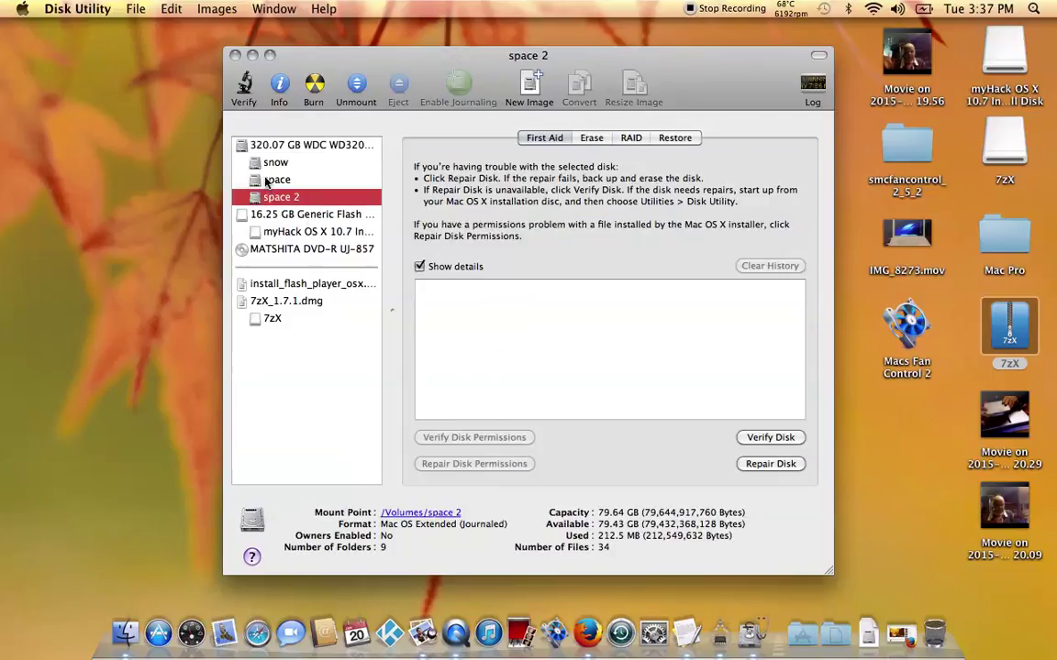
Plan a 'snow 2' partition split from 'snow', then quit Disk Utility discarding it
{"action": "left_click", "coordinate": [273, 179]}
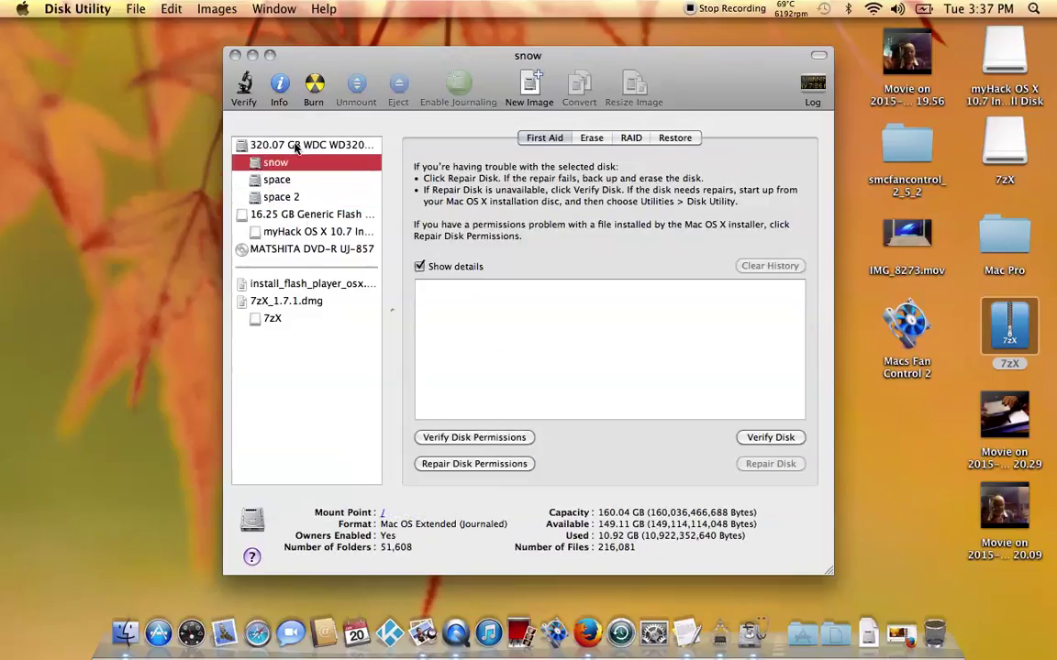
{"action": "left_click", "coordinate": [295, 146]}
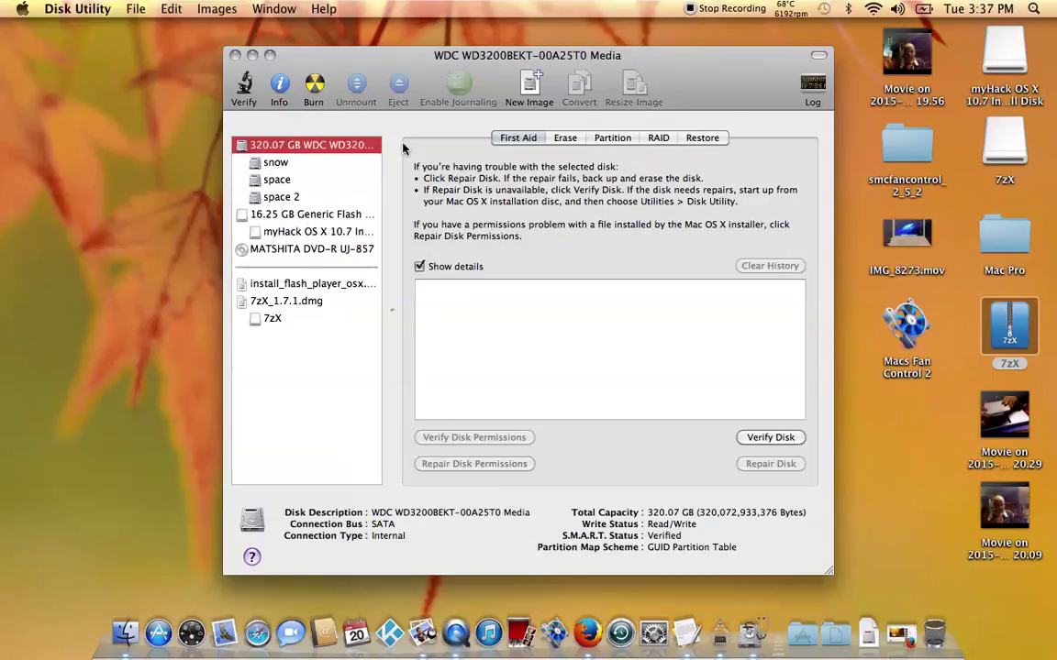
{"action": "left_click", "coordinate": [613, 138]}
{"action": "left_click", "coordinate": [506, 257]}
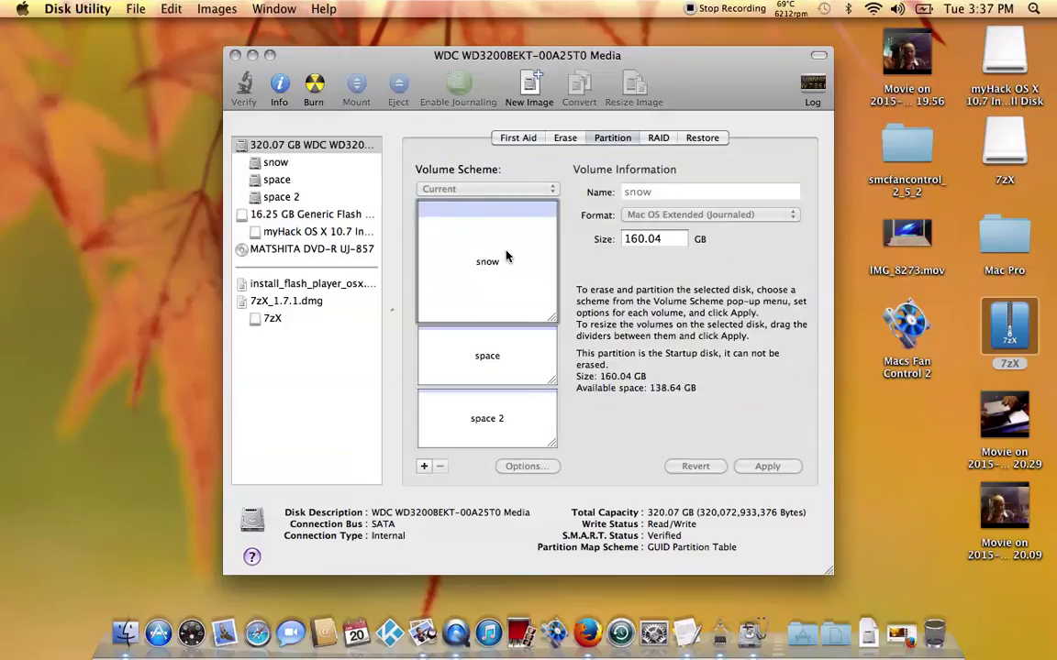
{"action": "left_click", "coordinate": [424, 466]}
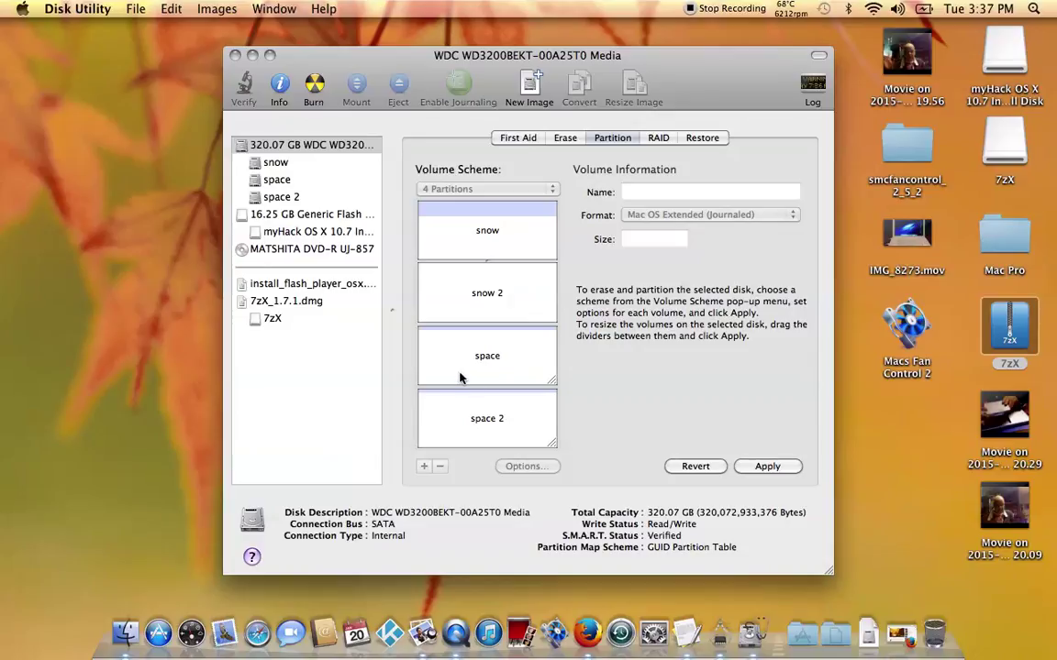
{"action": "left_click", "coordinate": [235, 56]}
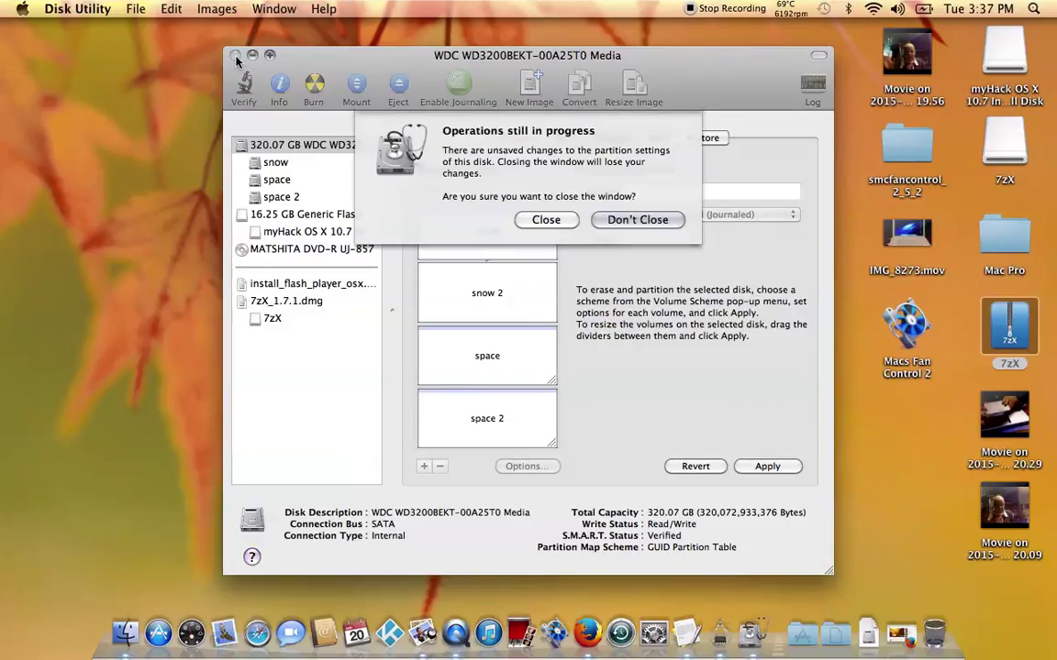
{"action": "left_click", "coordinate": [564, 223]}
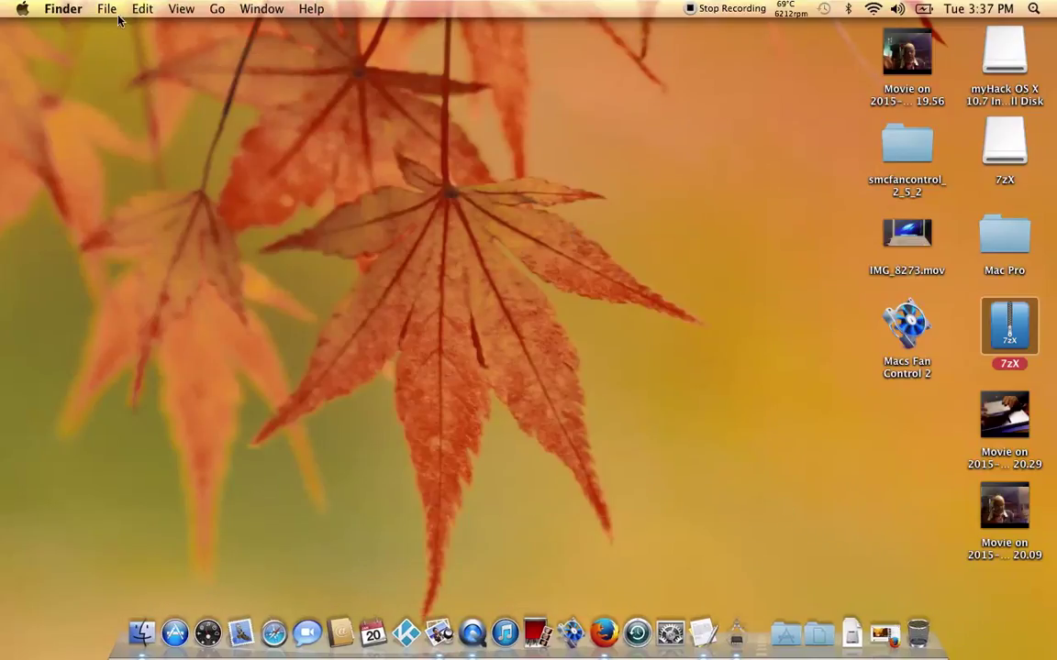
Open 'space 2' from Finder's Computer window to verify it's empty with 79.43 GB available
{"action": "left_click", "coordinate": [221, 8]}
{"action": "left_click", "coordinate": [289, 84]}
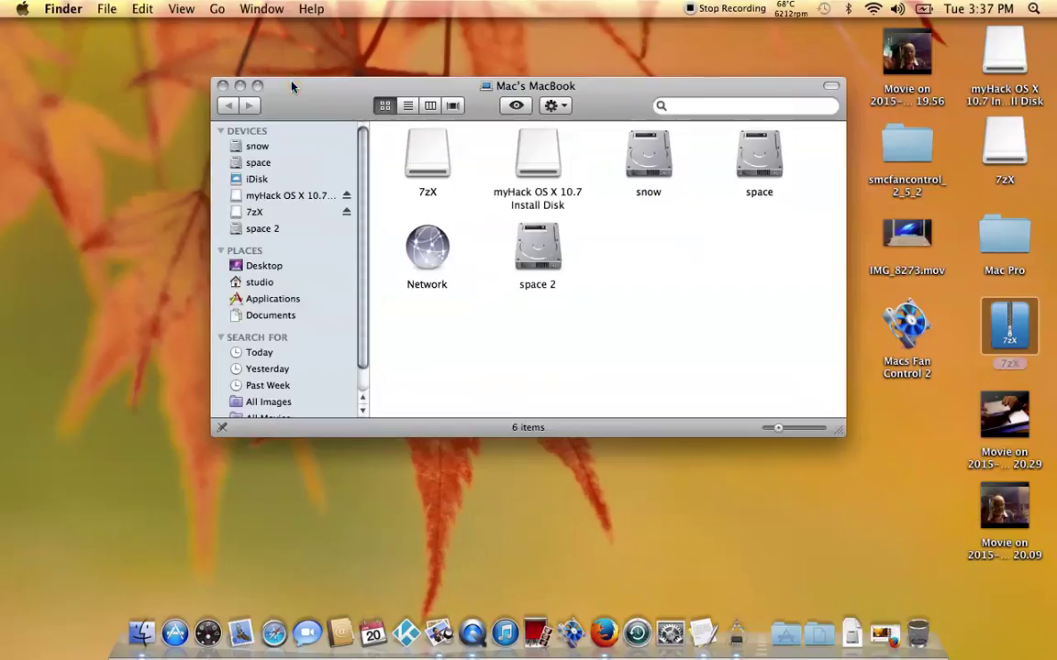
{"action": "left_click", "coordinate": [662, 165]}
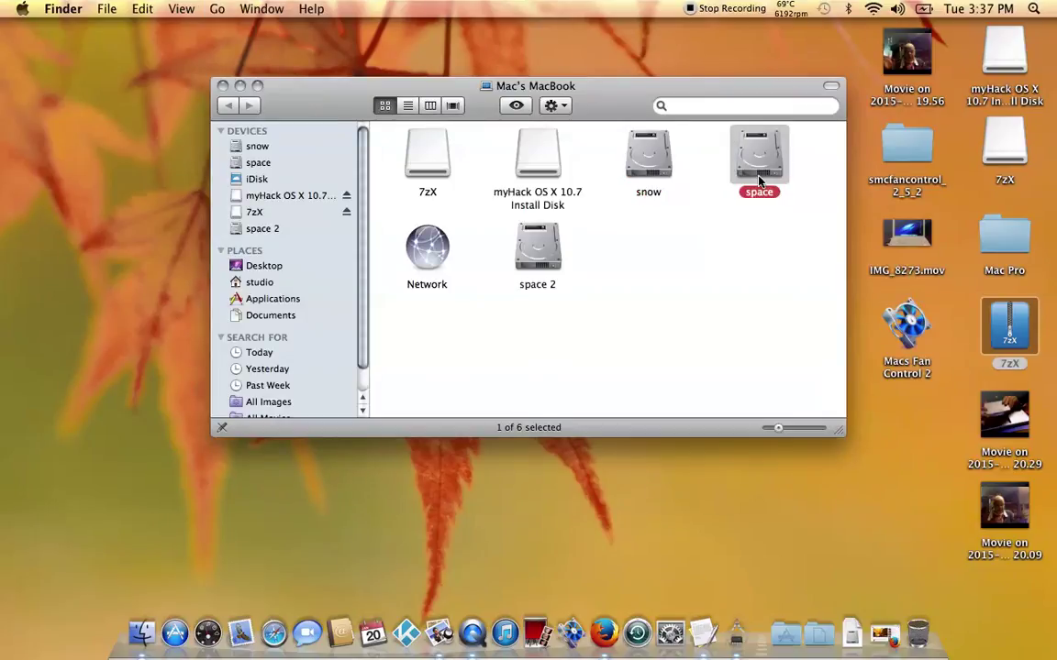
{"action": "left_click", "coordinate": [550, 233]}
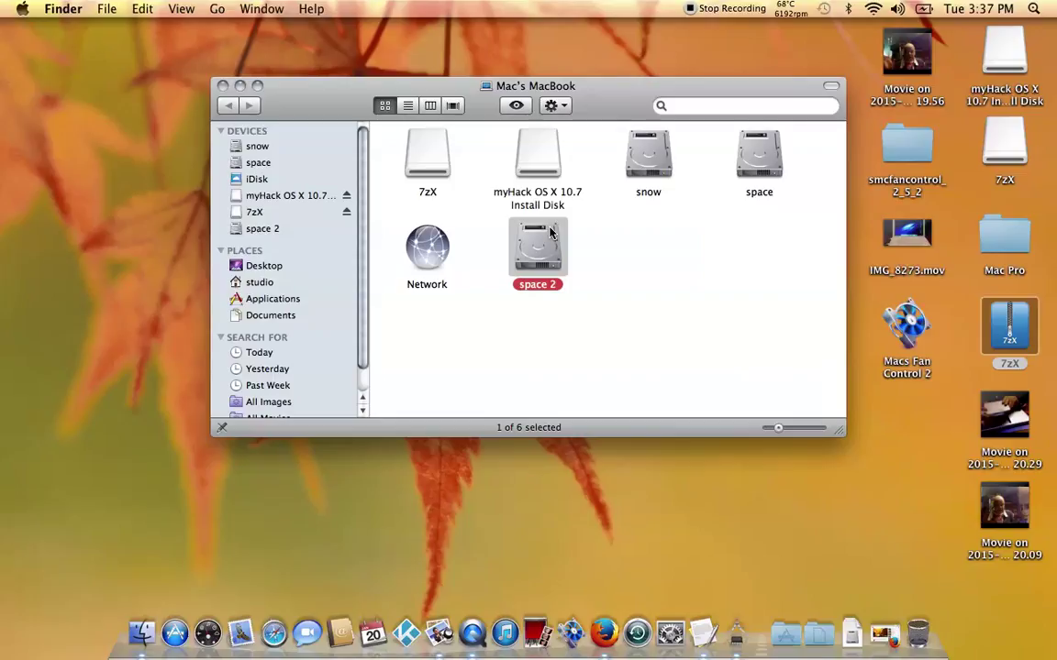
{"action": "double_click", "coordinate": [551, 233]}
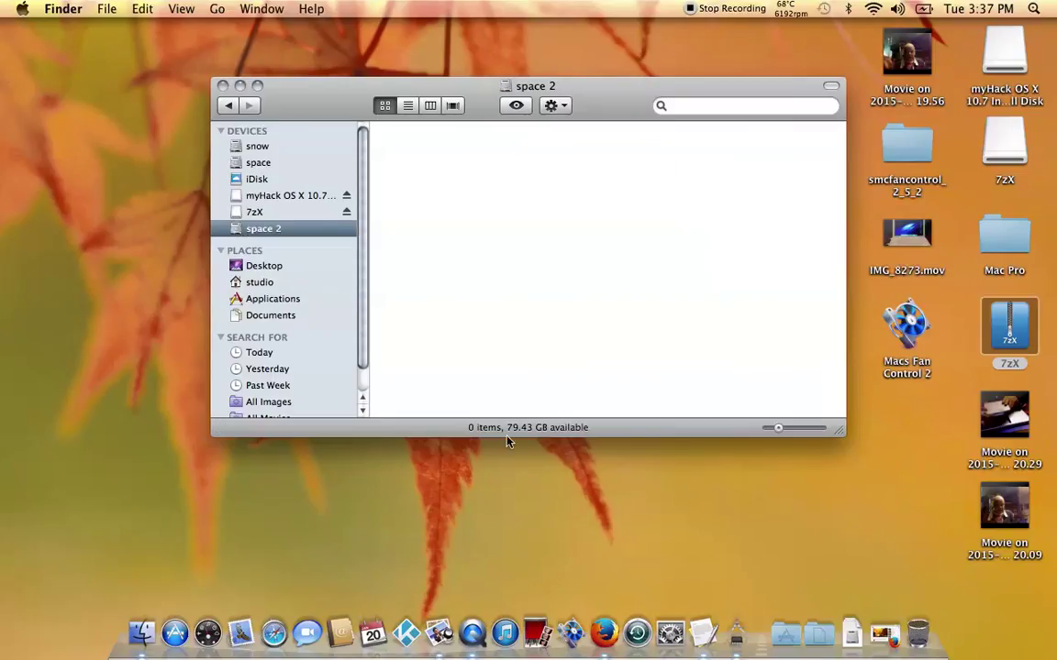
{"action": "left_click", "coordinate": [229, 105]}
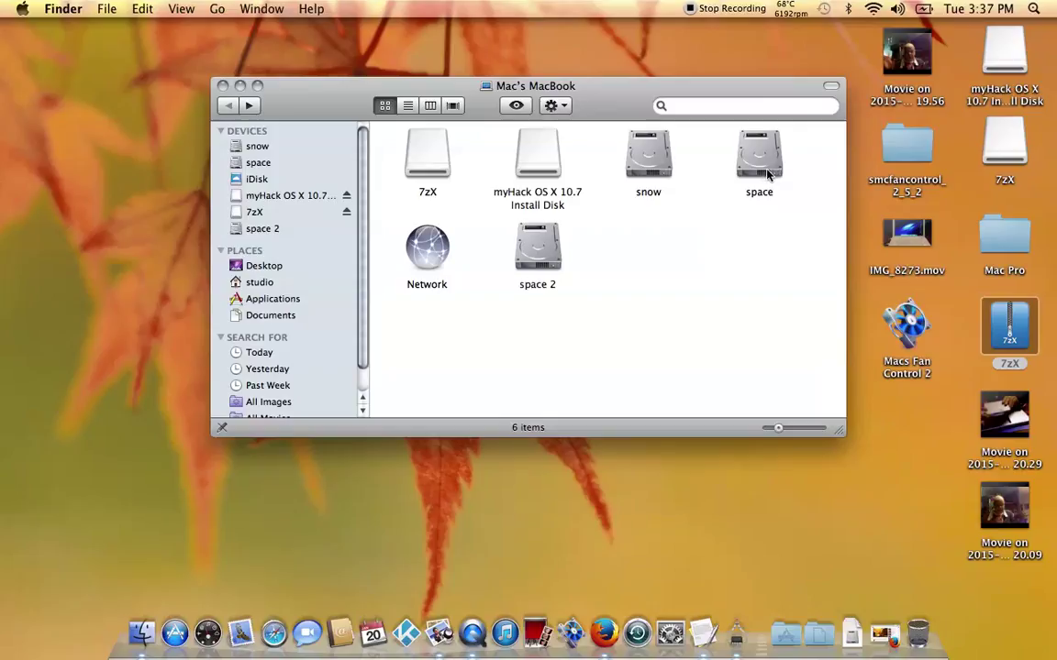
{"action": "left_click", "coordinate": [761, 158]}
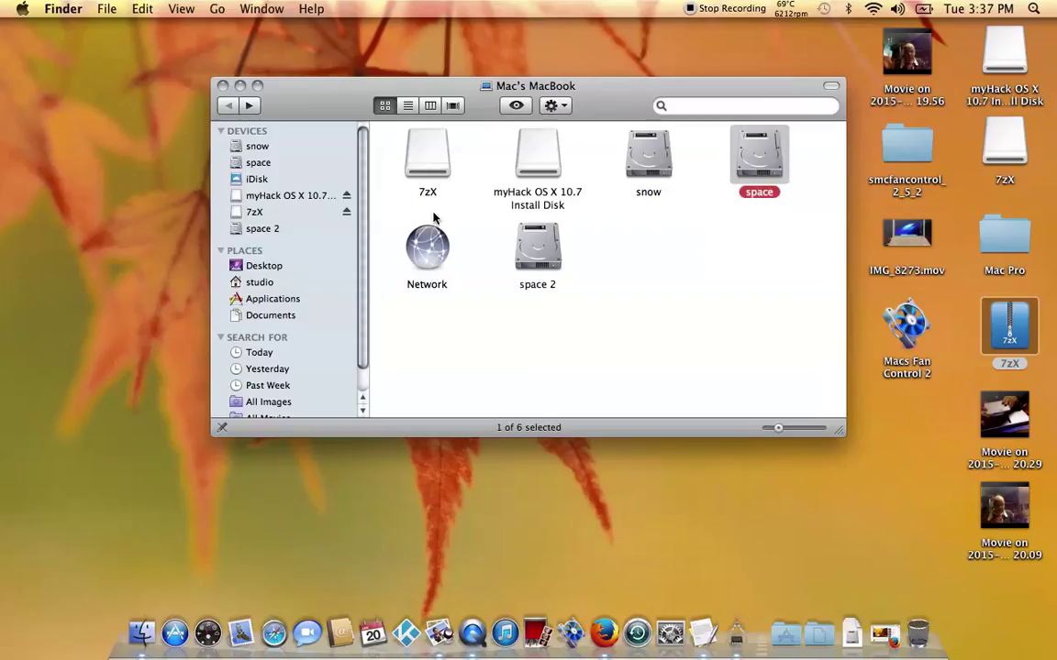